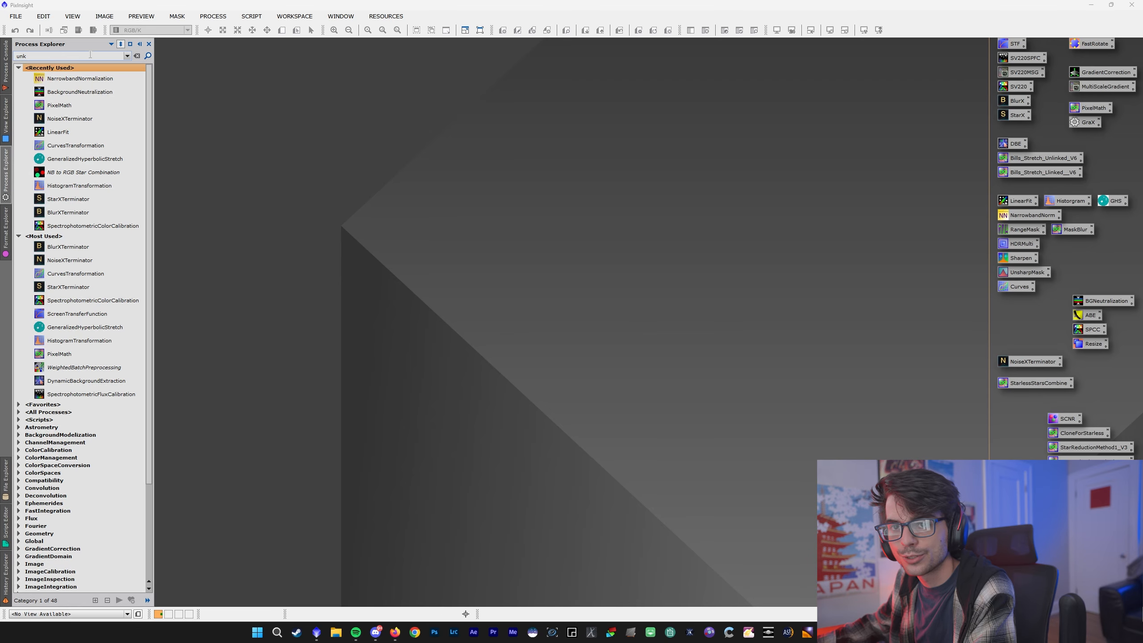
- Find the WeightedBatchPreprocessing script in the process list and launch it
{"action": "left_click", "coordinate": [82, 57]}
{"action": "type", "text": "wb"}
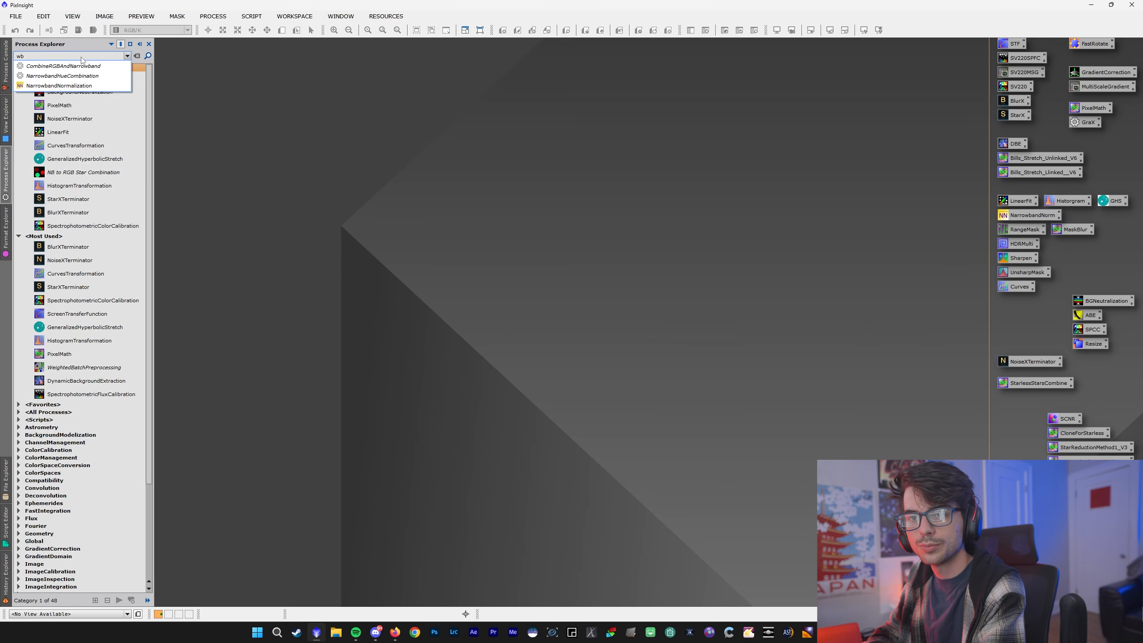
{"action": "key", "text": "BackSpace"}
{"action": "type", "text": "eigh"}
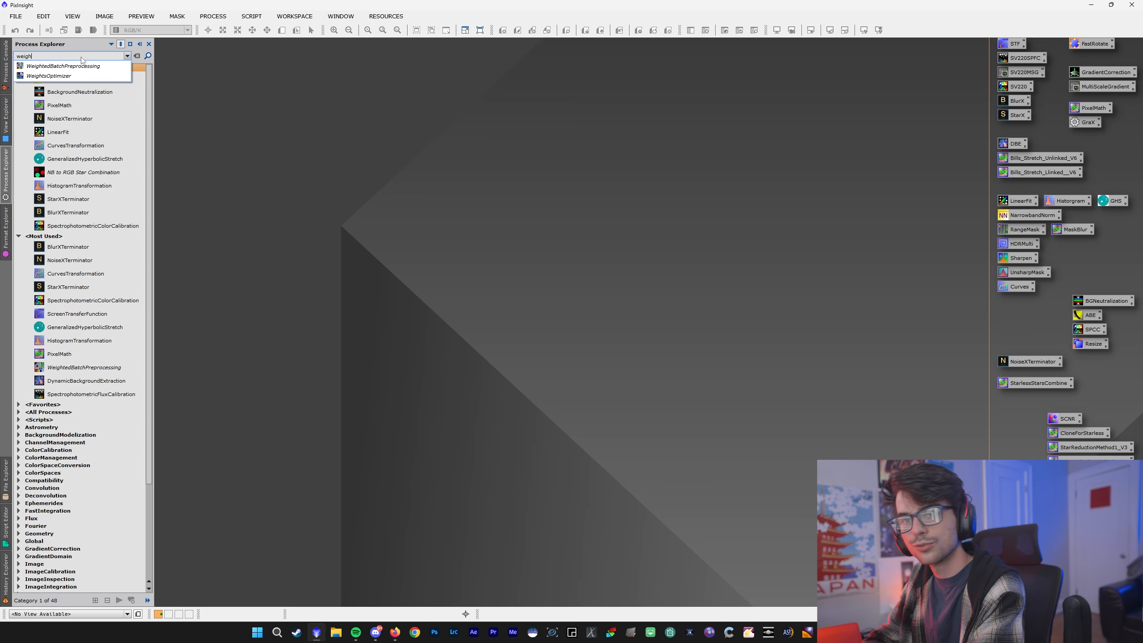
{"action": "key", "text": "Down"}
{"action": "key", "text": "Return"}
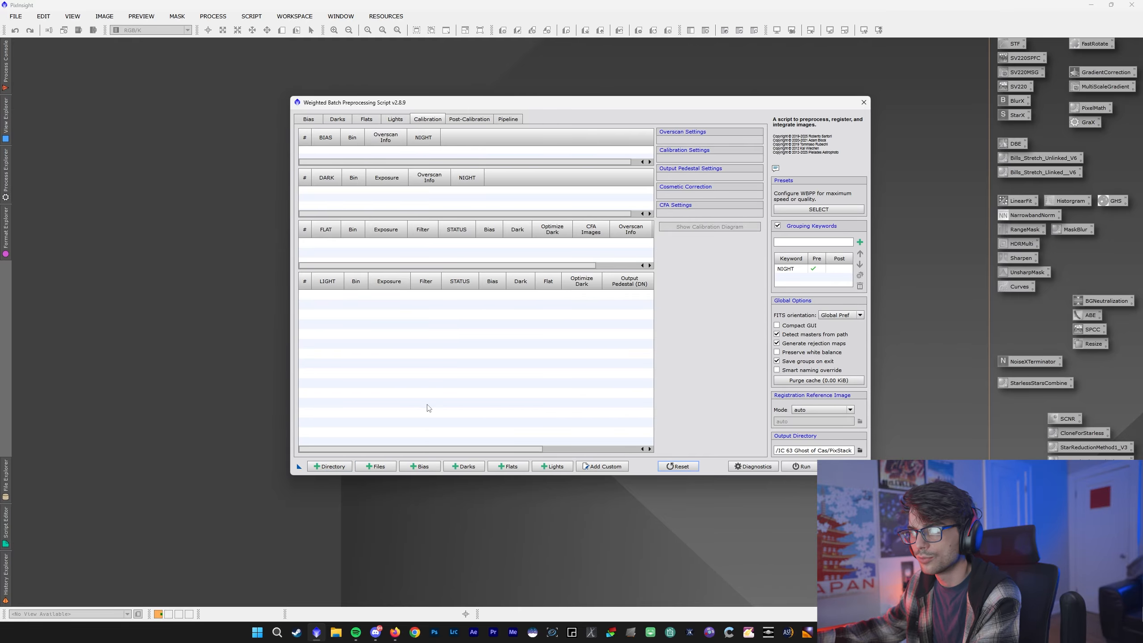
- Browse for a root directory to add and open the Multi folder of the M31 ANDROMEDA target
{"action": "left_click", "coordinate": [327, 468]}
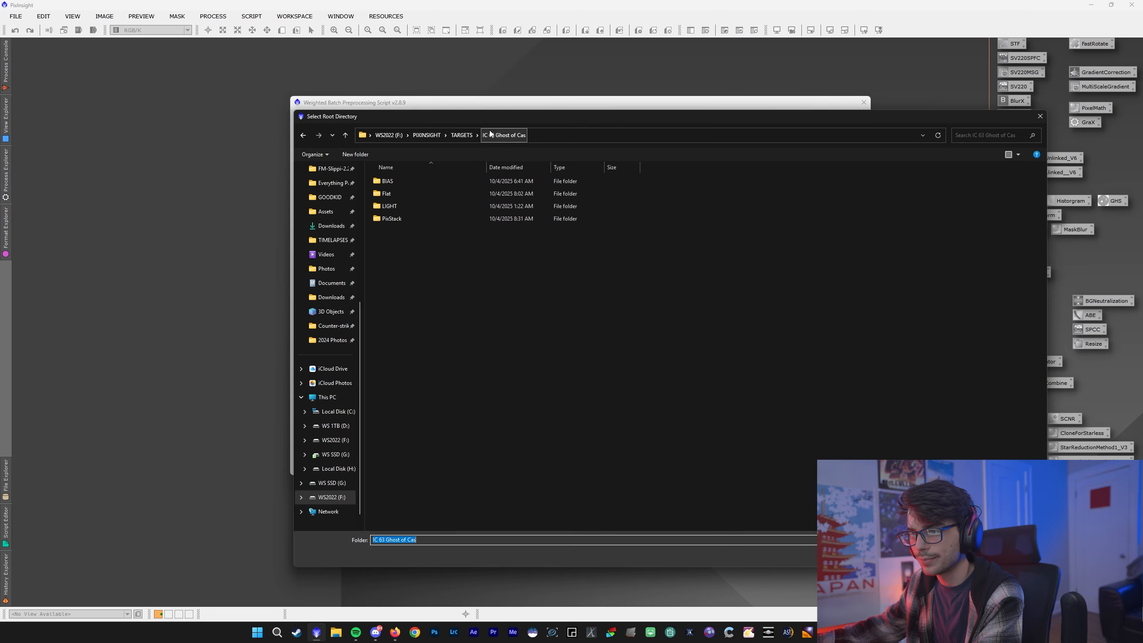
{"action": "left_click", "coordinate": [461, 135]}
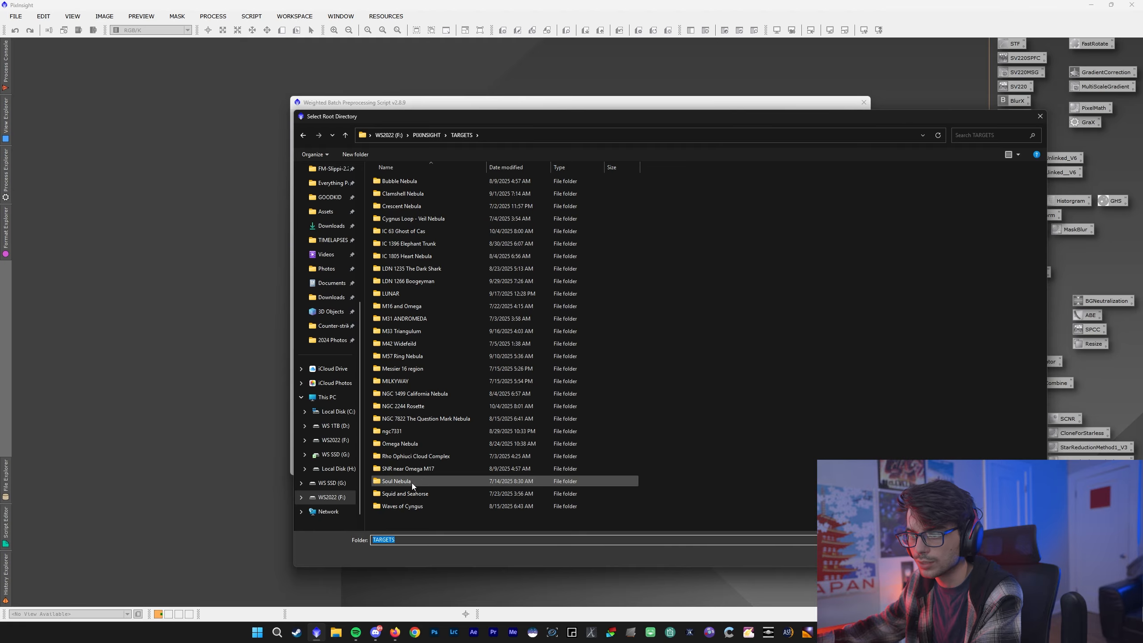
{"action": "double_click", "coordinate": [405, 319]}
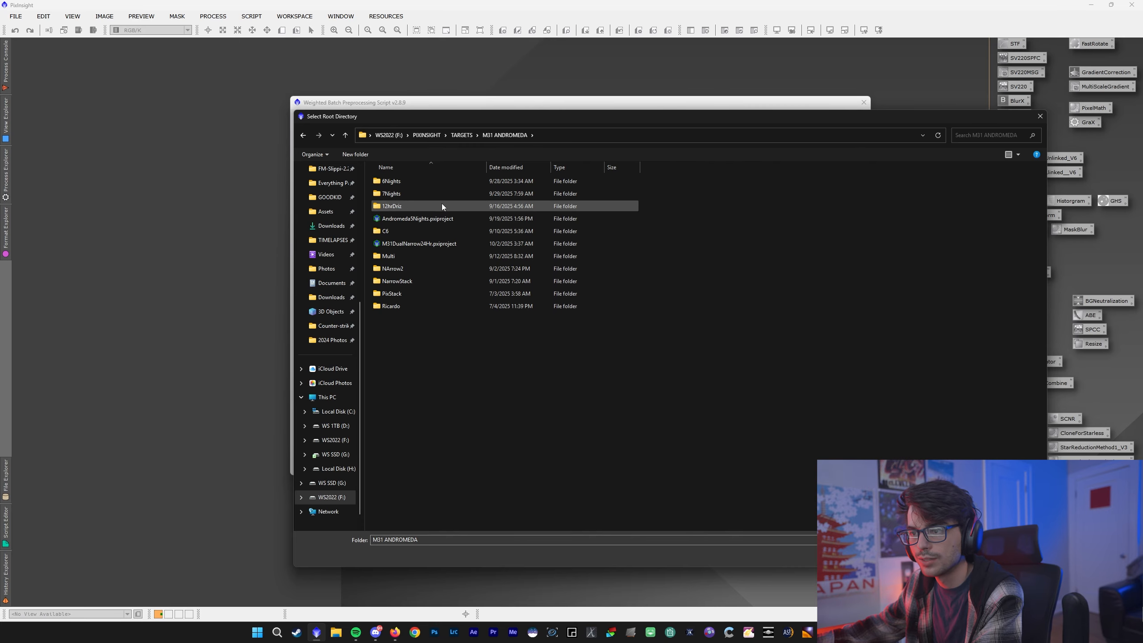
{"action": "double_click", "coordinate": [437, 193]}
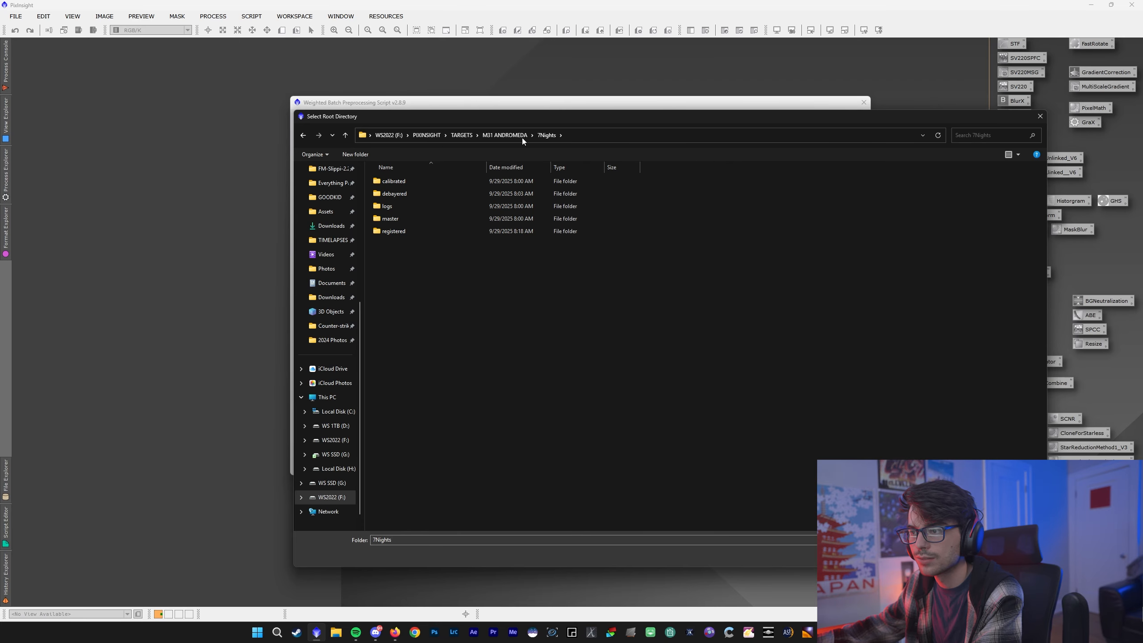
{"action": "left_click", "coordinate": [507, 137]}
{"action": "double_click", "coordinate": [405, 258]}
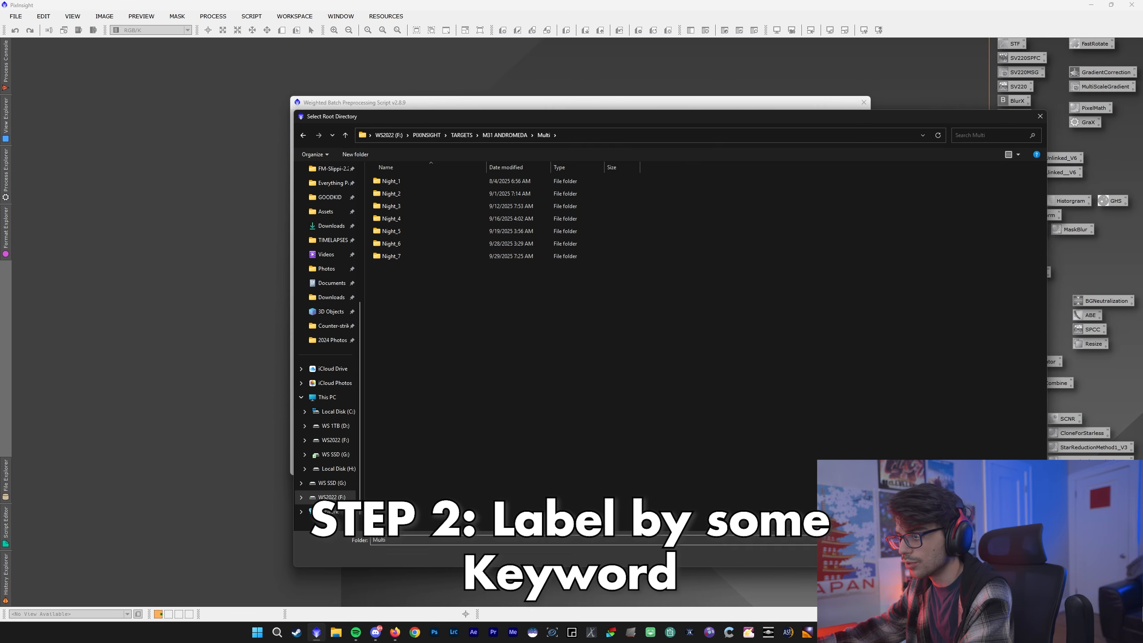
- Check the Night_ subfolders, load all frames from the Multi folder, and dismiss the diagnostic messages
{"action": "double_click", "coordinate": [423, 257]}
{"action": "left_click", "coordinate": [544, 135]}
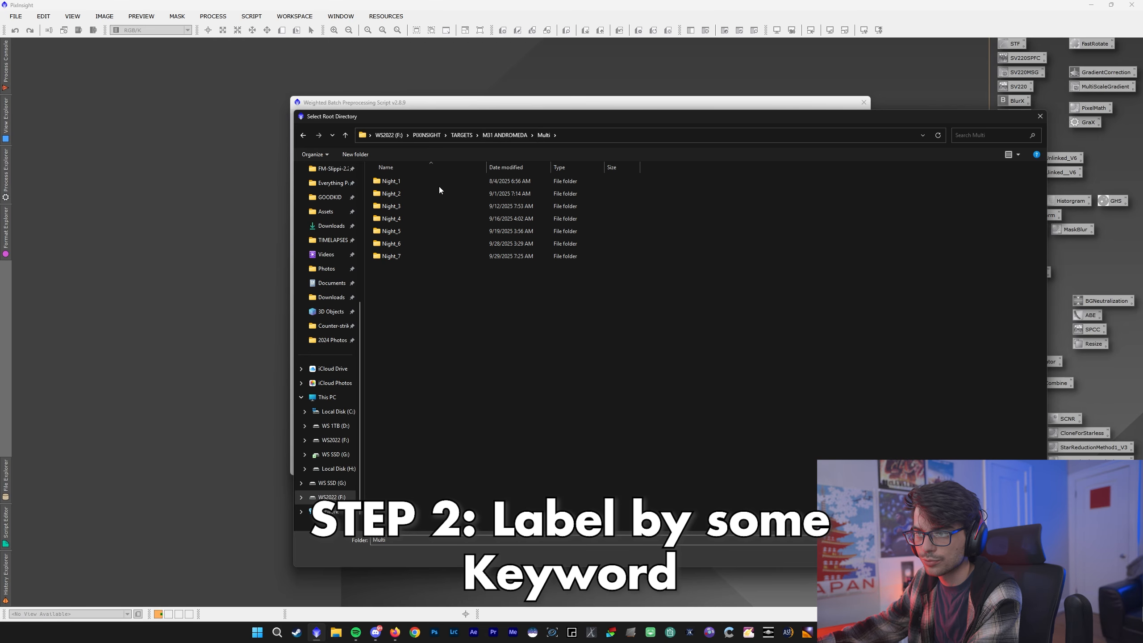
{"action": "double_click", "coordinate": [438, 180]}
{"action": "left_click", "coordinate": [541, 136]}
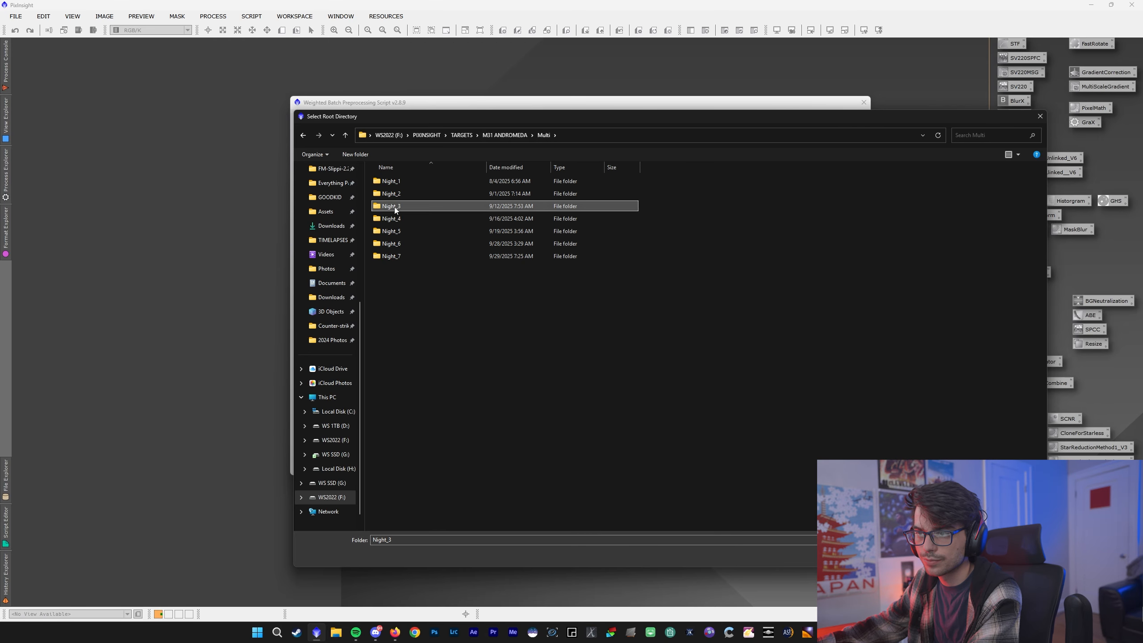
{"action": "double_click", "coordinate": [405, 180]}
{"action": "left_click", "coordinate": [543, 136]}
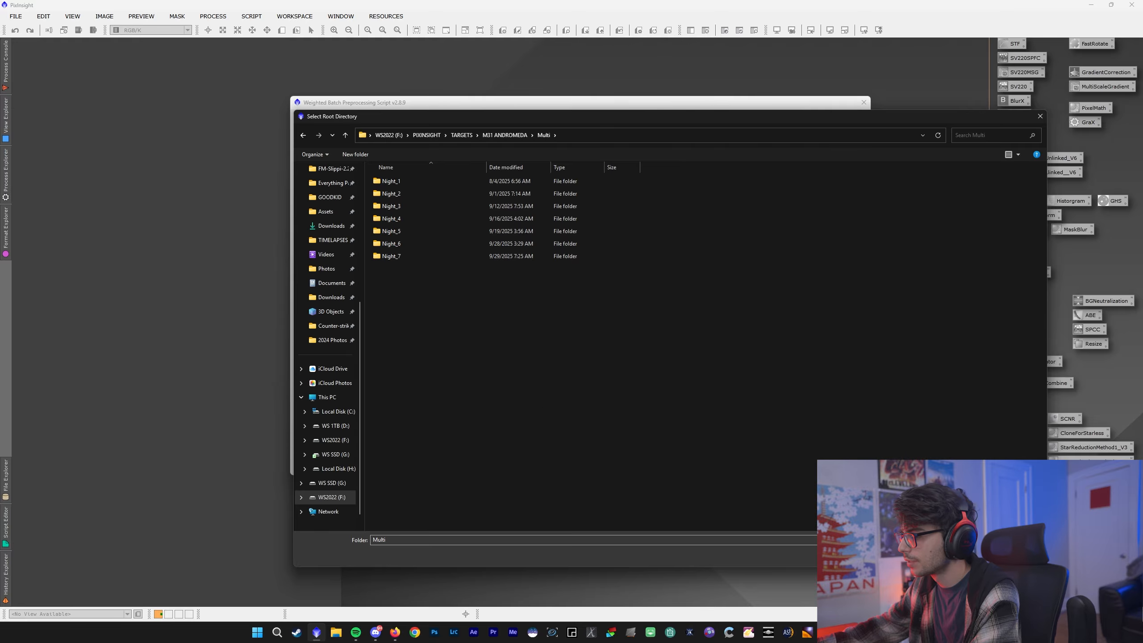
{"action": "left_click", "coordinate": [976, 556]}
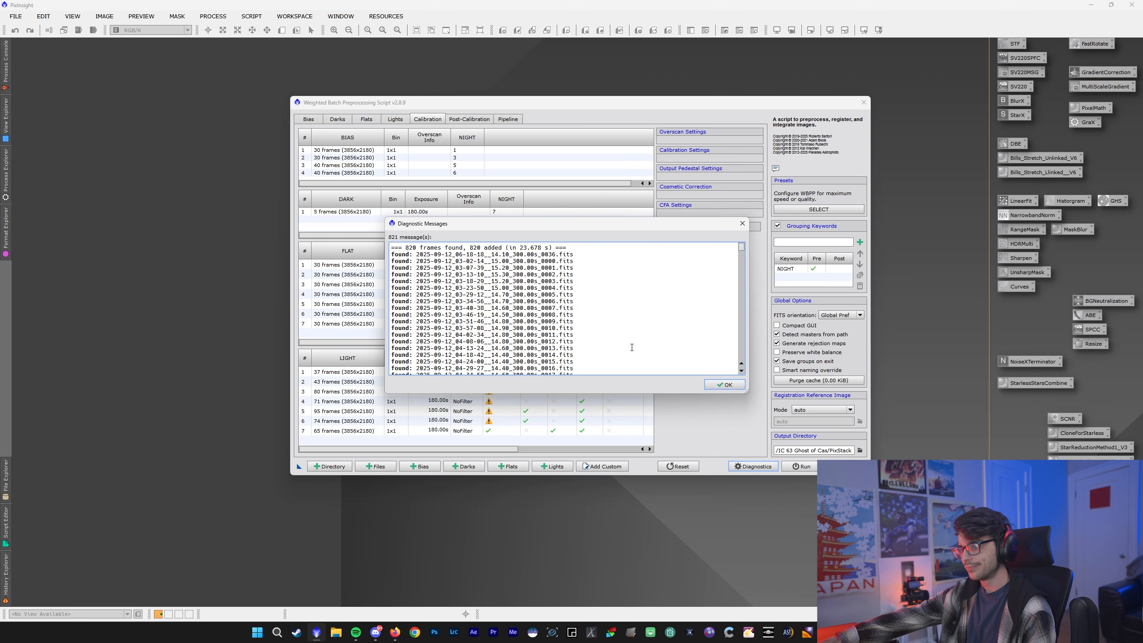
{"action": "left_click", "coordinate": [720, 385]}
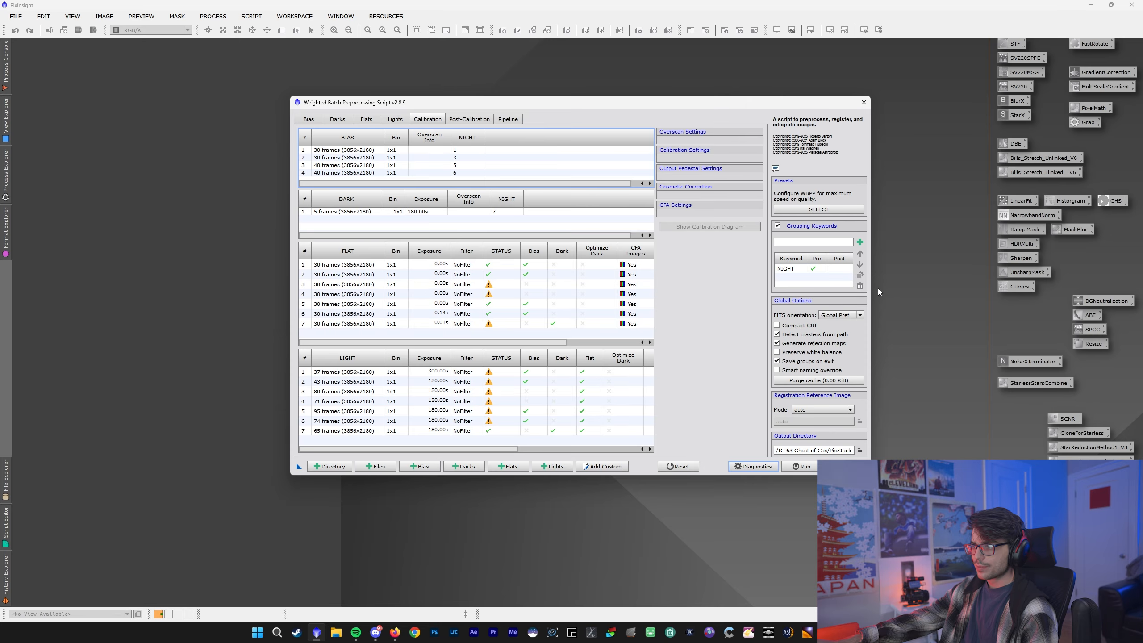
- Delete the existing grouping keyword and add NIGHT as the grouping keyword again
{"action": "left_click", "coordinate": [860, 287]}
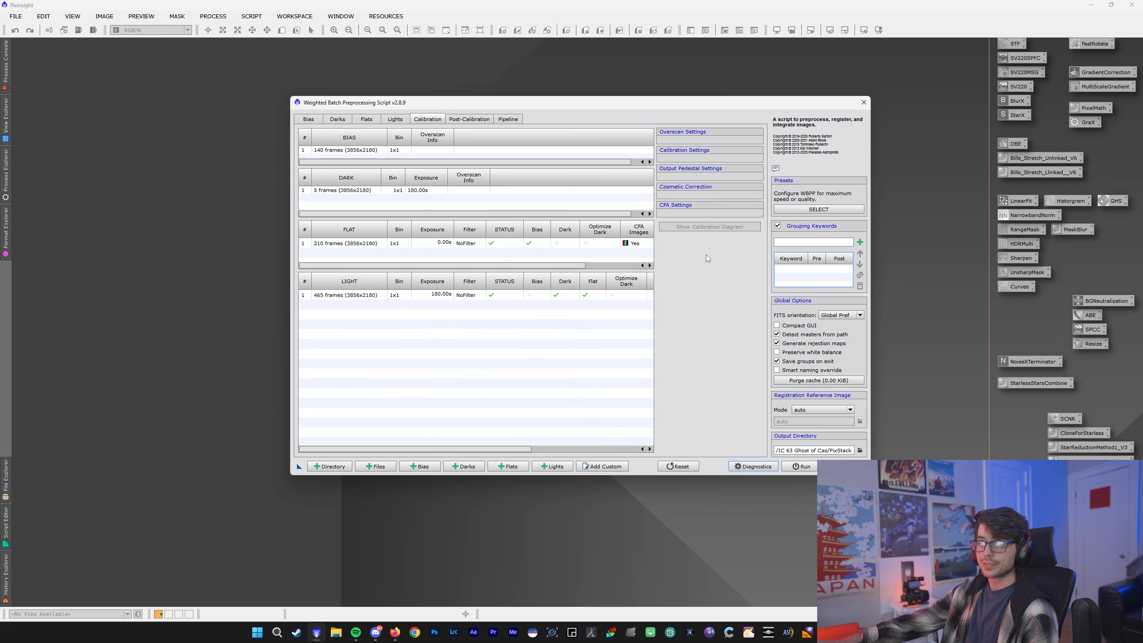
{"action": "left_click", "coordinate": [799, 240]}
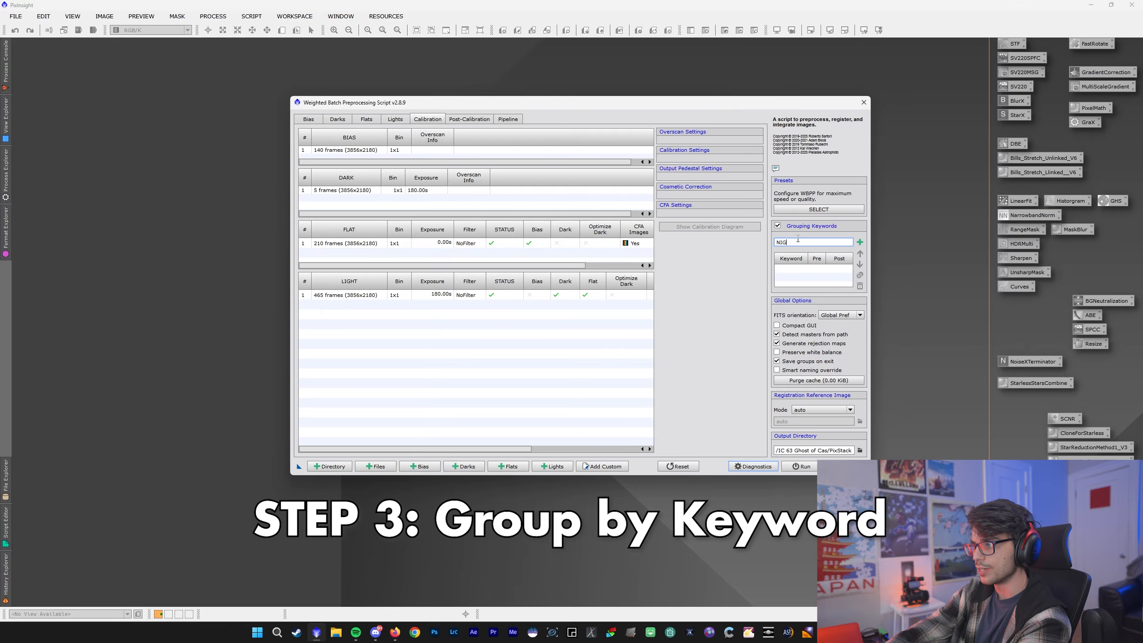
{"action": "type", "text": "HT"}
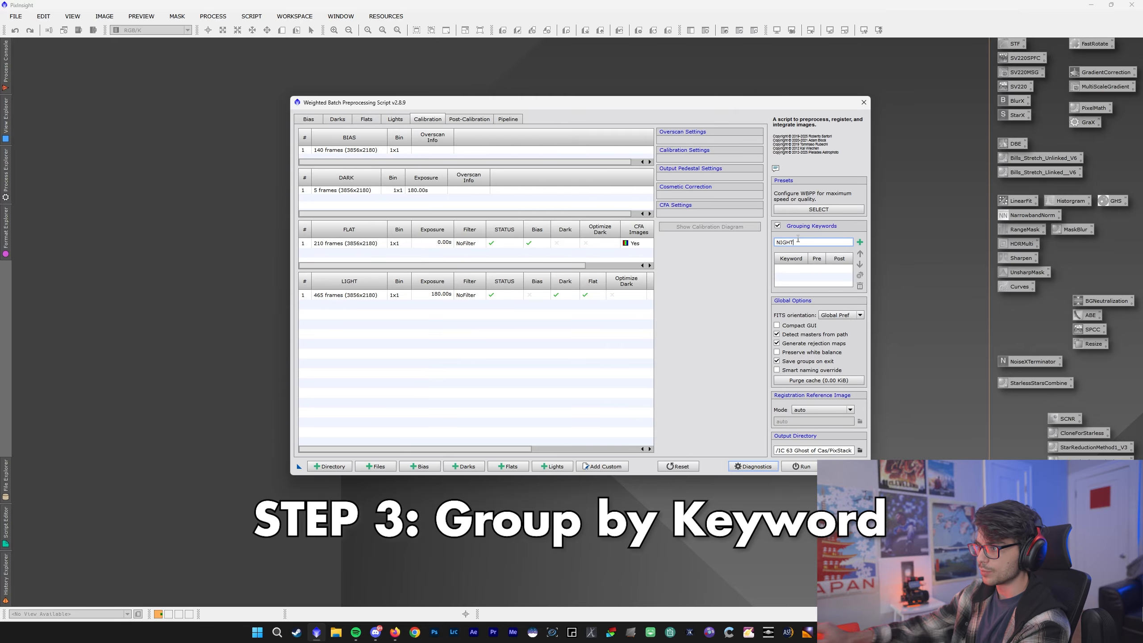
{"action": "left_click", "coordinate": [859, 243]}
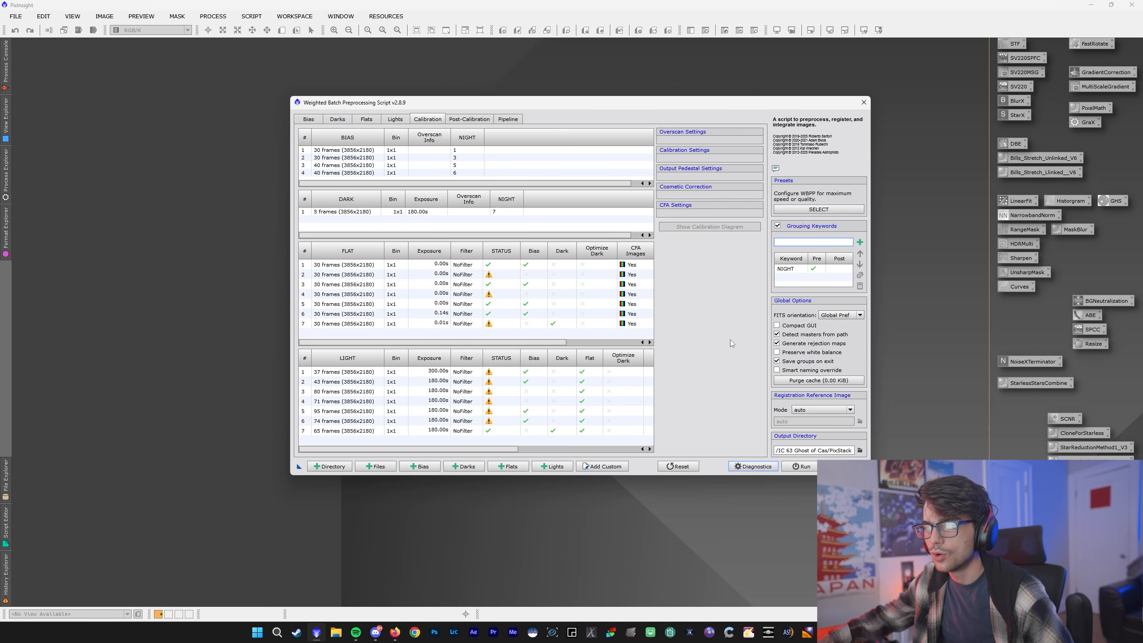
- Examine which calibration frames match the 300 s group and the first 180 s light group, and how the lights are grouped after calibration
{"action": "left_click", "coordinate": [443, 372]}
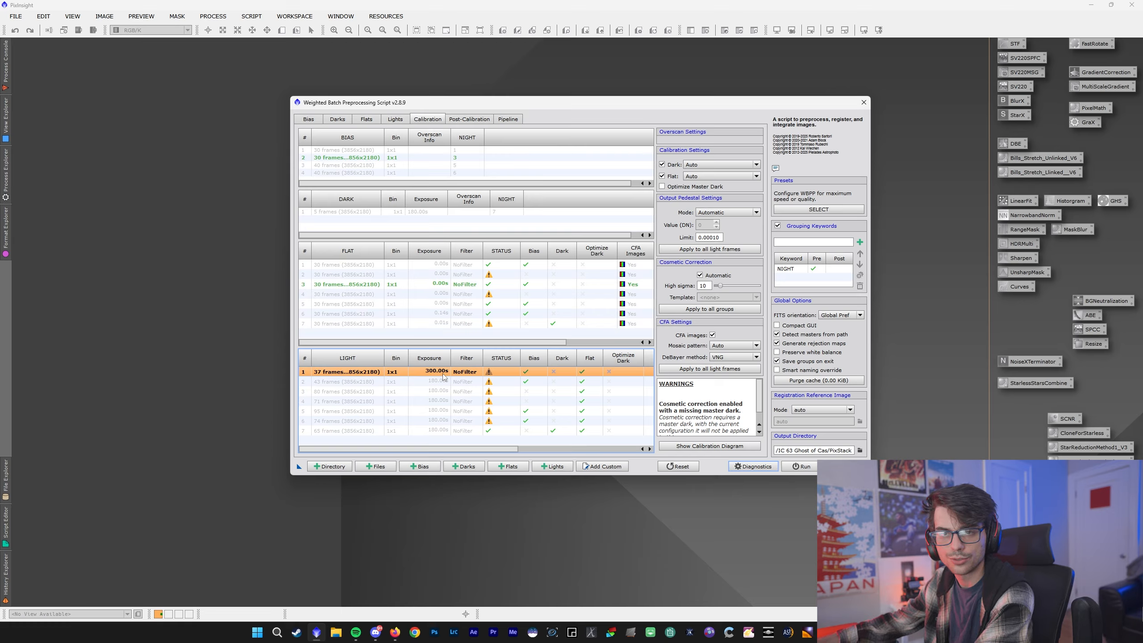
{"action": "left_click", "coordinate": [439, 382]}
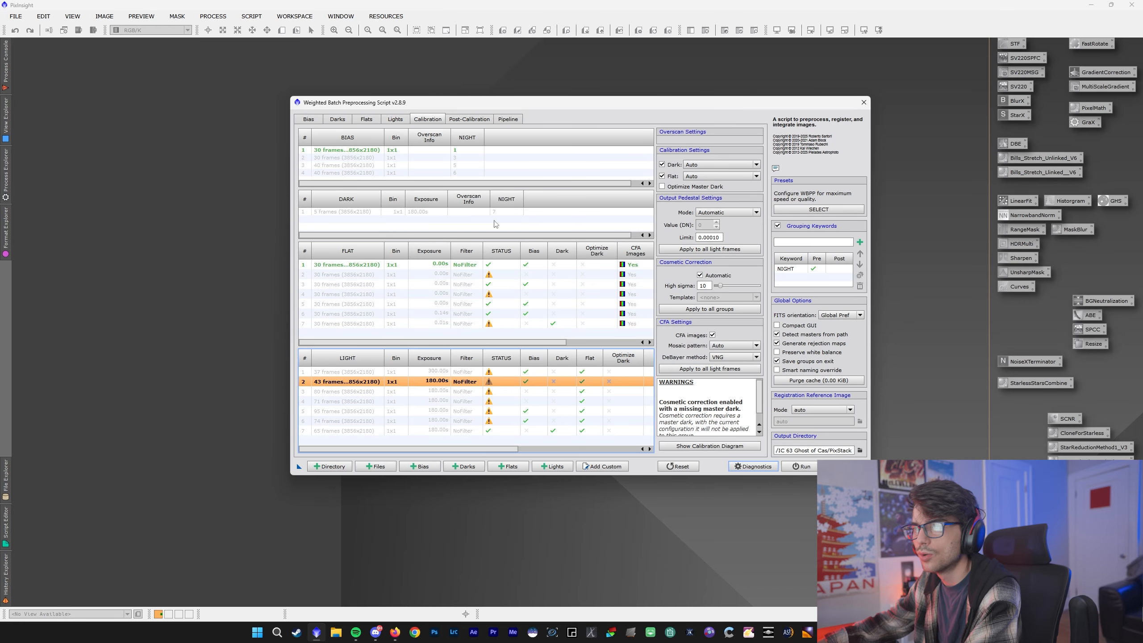
{"action": "left_click", "coordinate": [397, 119]}
{"action": "left_click", "coordinate": [425, 120]}
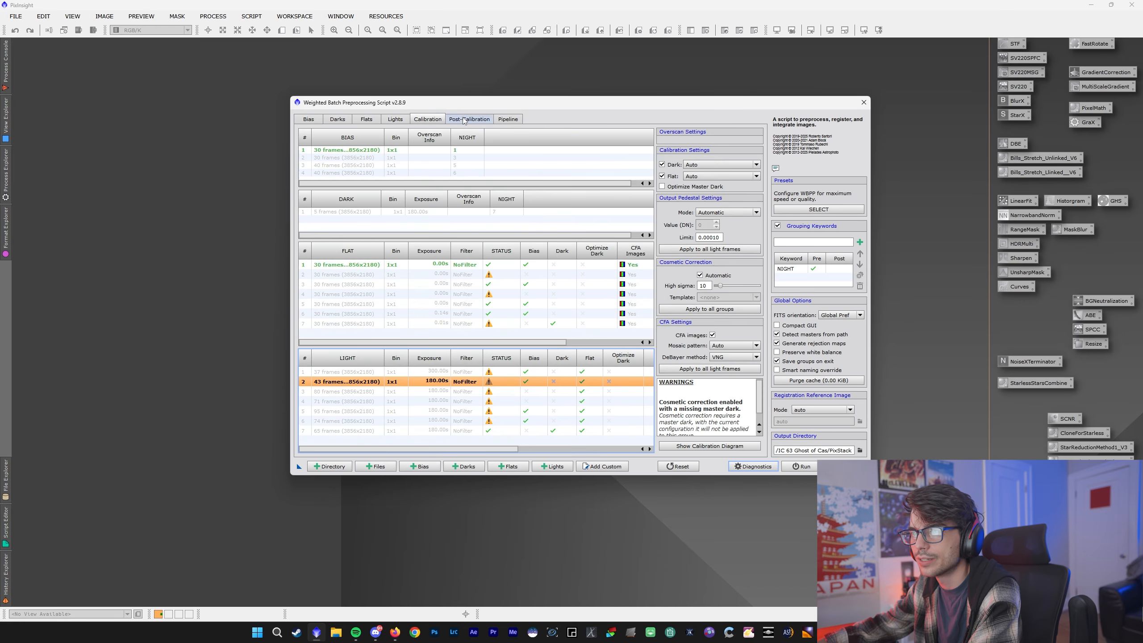
{"action": "left_click", "coordinate": [469, 120]}
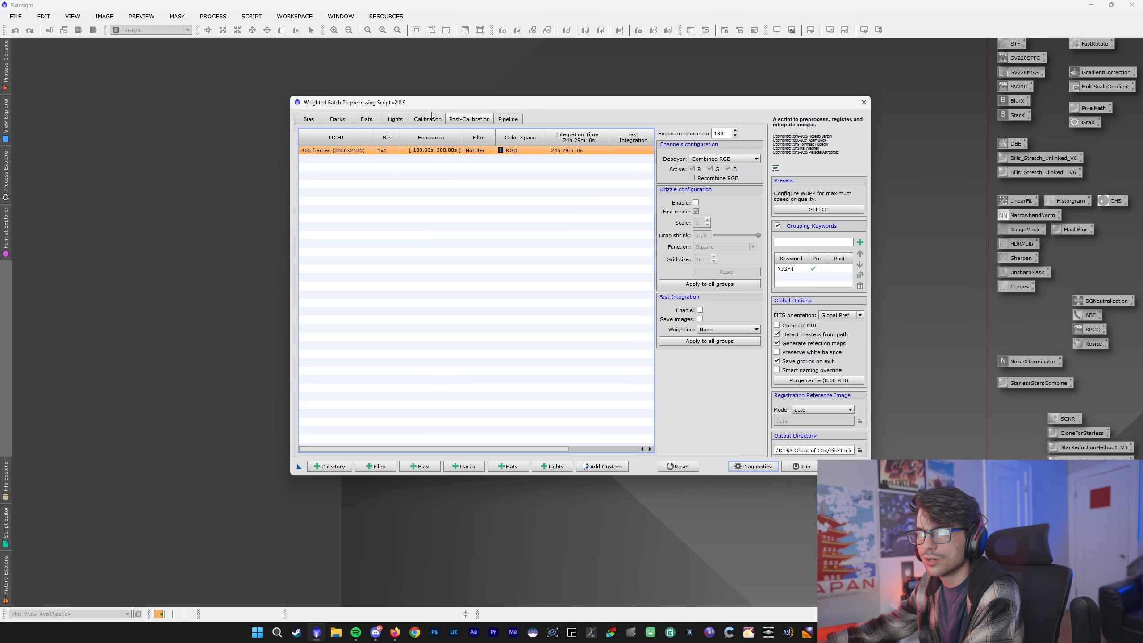
{"action": "left_click", "coordinate": [389, 122]}
{"action": "left_click", "coordinate": [424, 121]}
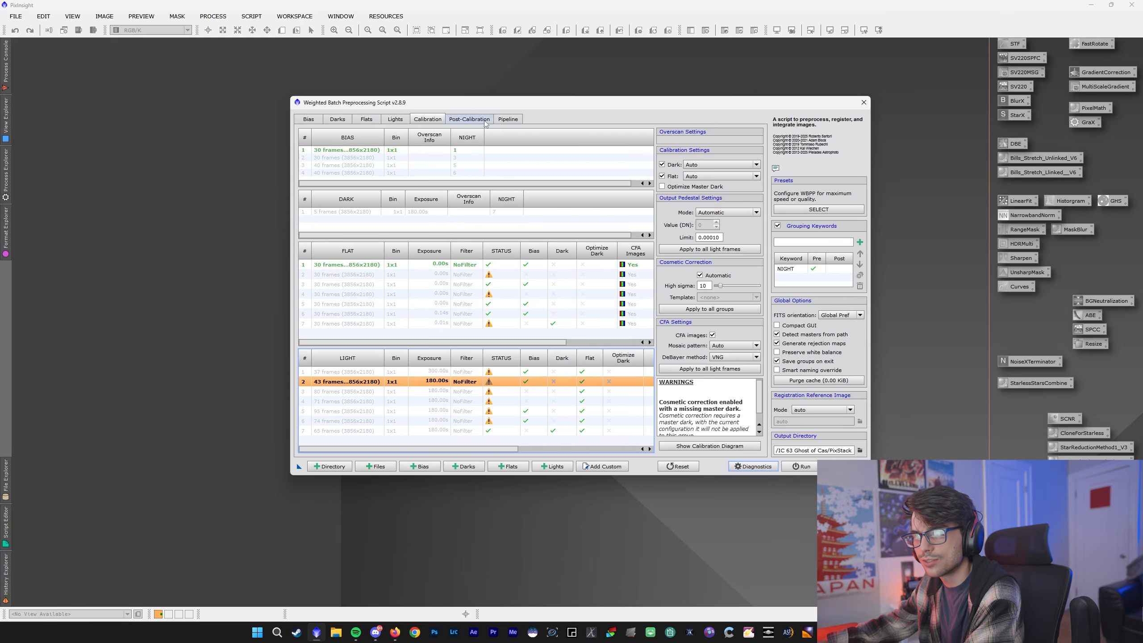
{"action": "left_click", "coordinate": [450, 121]}
{"action": "left_click", "coordinate": [427, 119]}
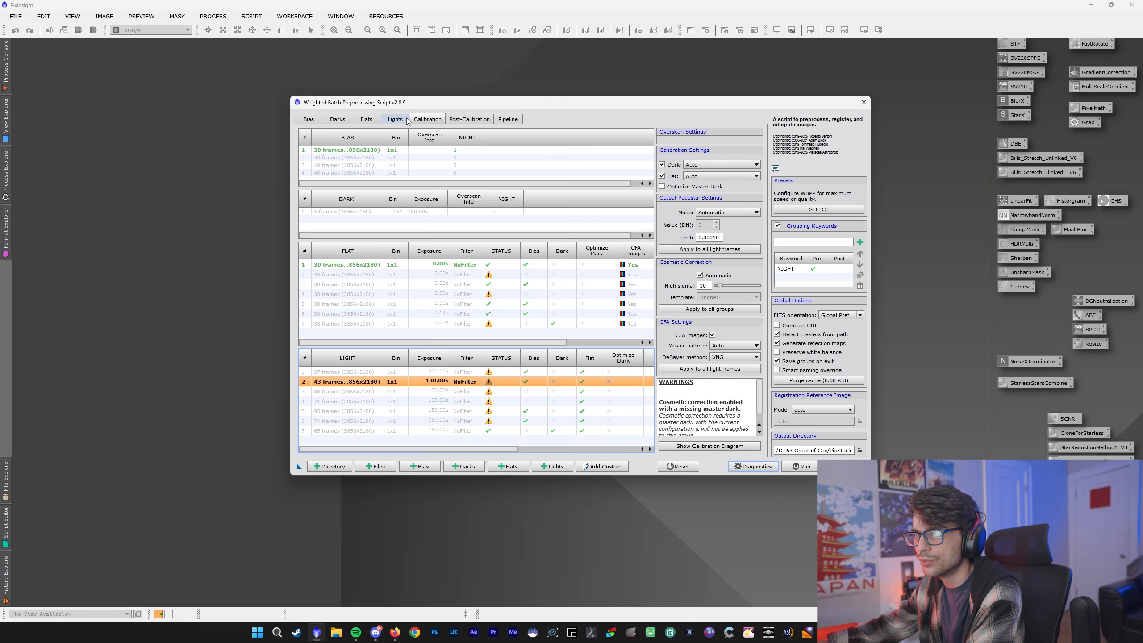
- Review the rejection algorithm options in the light frames' image integration settings
{"action": "left_click", "coordinate": [395, 120]}
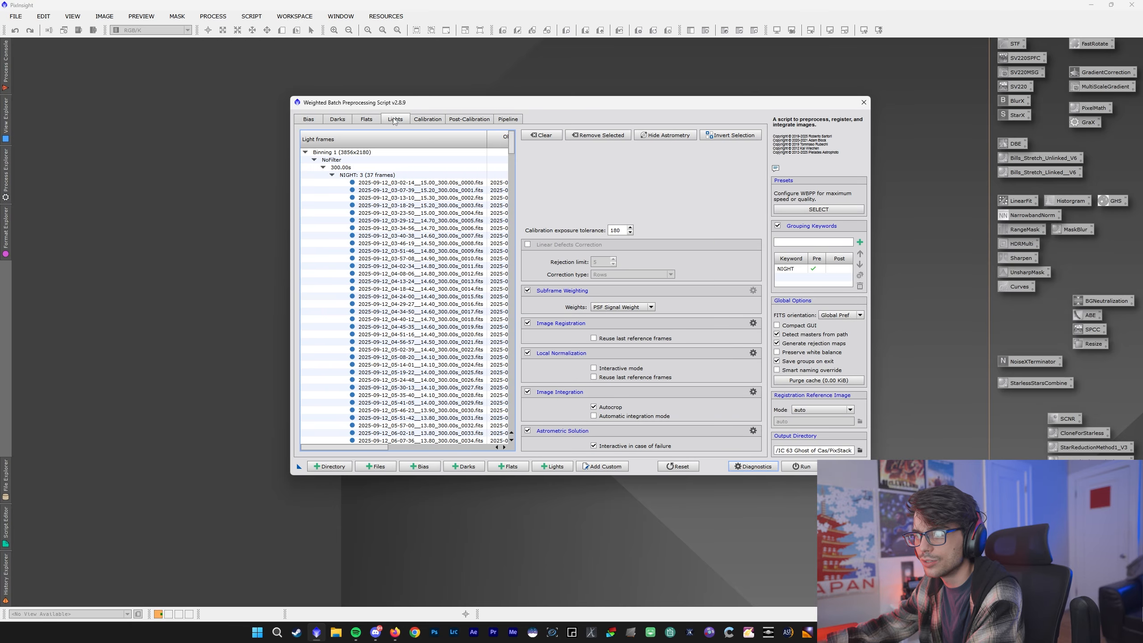
{"action": "left_click", "coordinate": [753, 391]}
{"action": "left_click", "coordinate": [705, 302]}
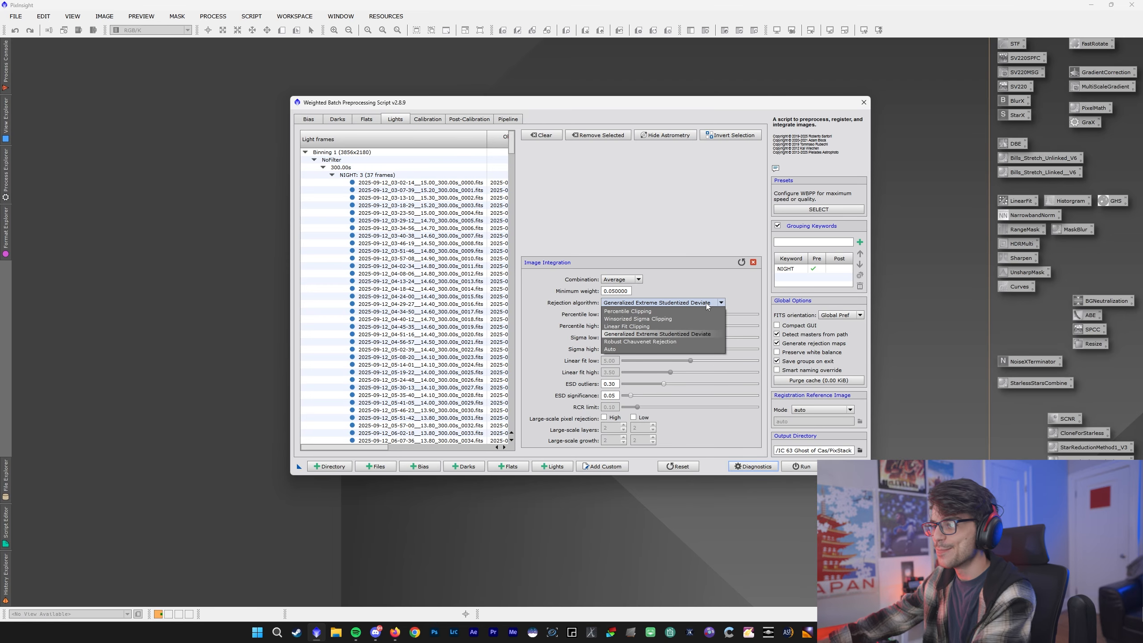
{"action": "left_click", "coordinate": [705, 303]}
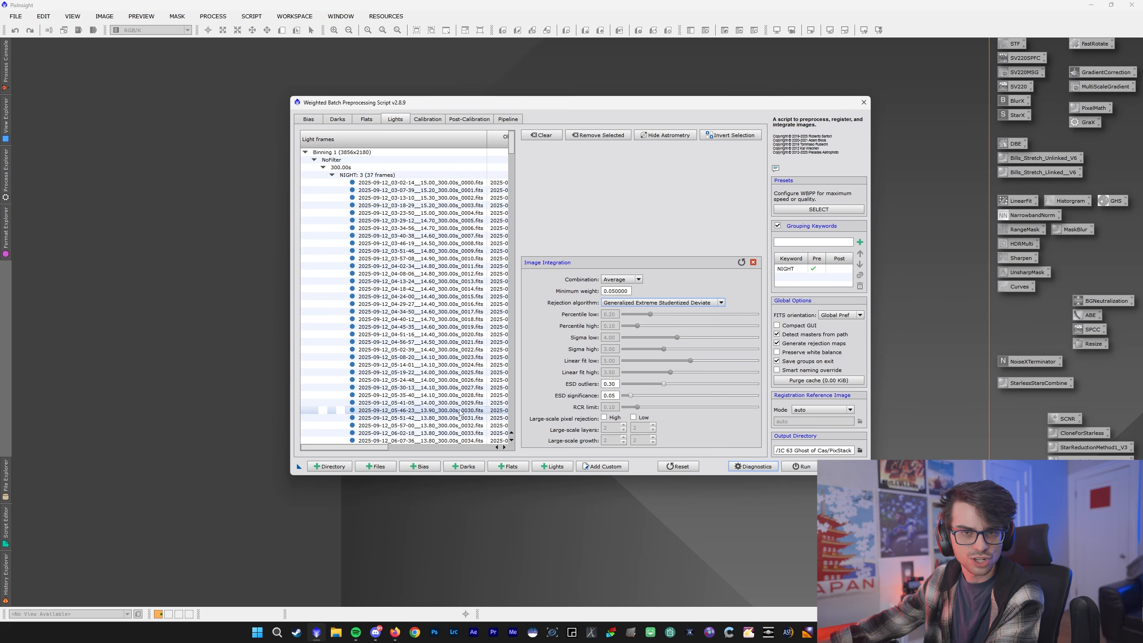
{"action": "left_click", "coordinate": [752, 263]}
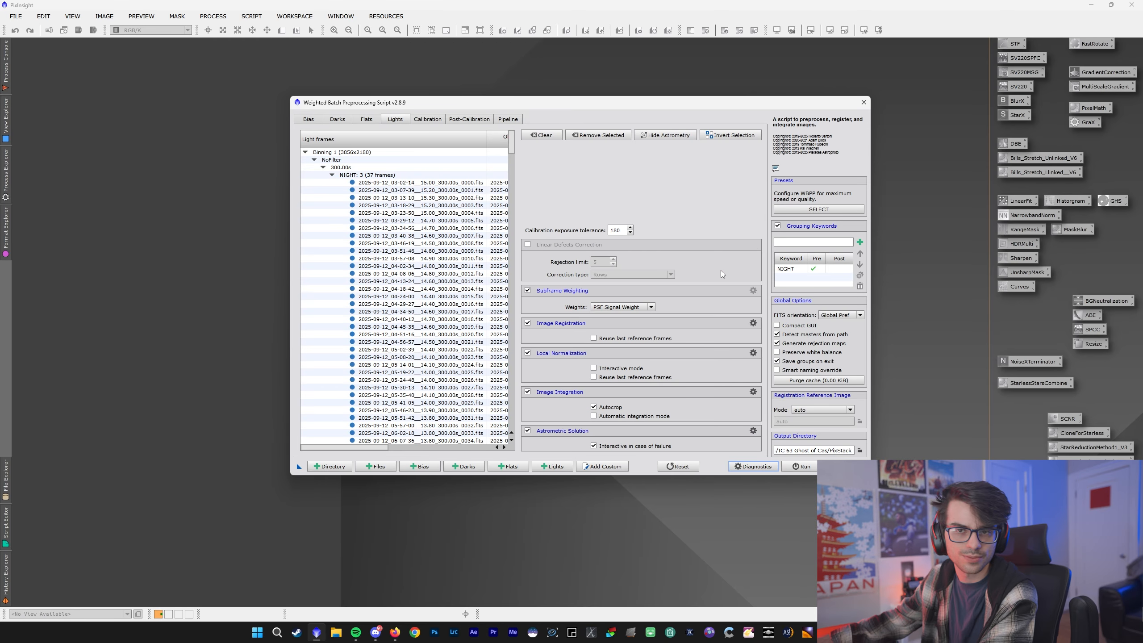
- Enable drizzle with fast mode off, scale 2 and the Gaussian function, and apply it to all groups
{"action": "left_click", "coordinate": [469, 119]}
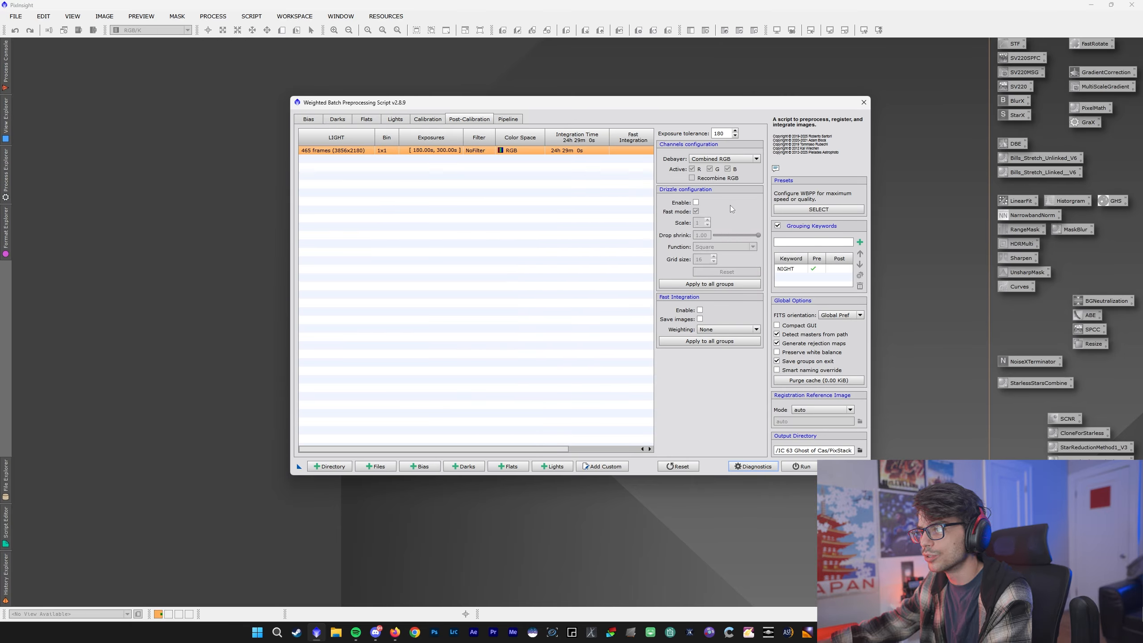
{"action": "left_click", "coordinate": [696, 202]}
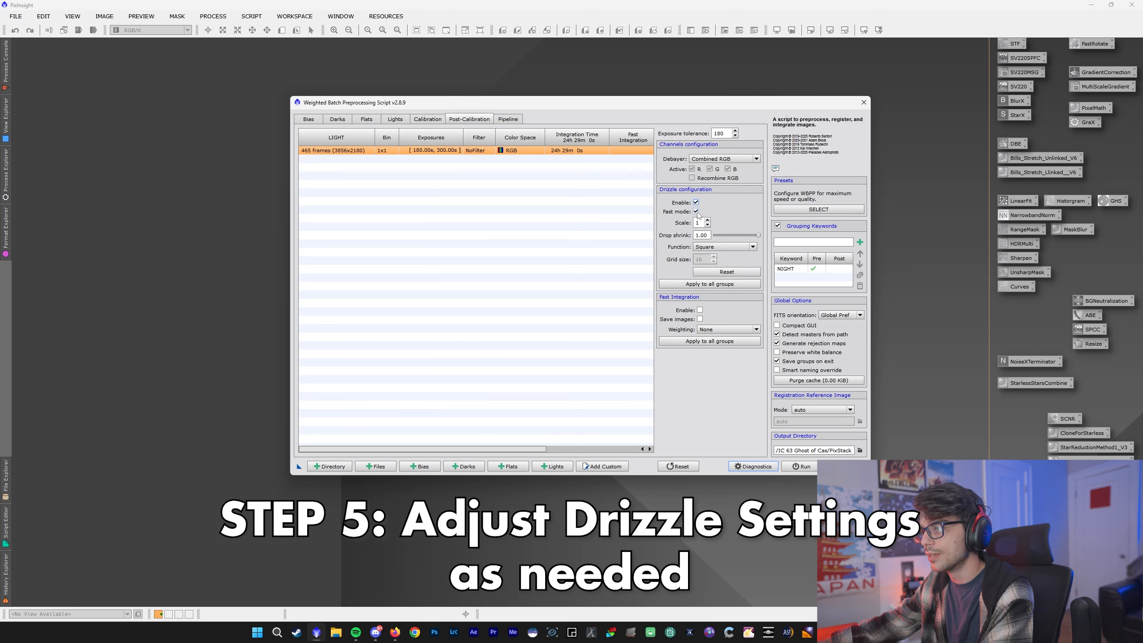
{"action": "left_click", "coordinate": [696, 212]}
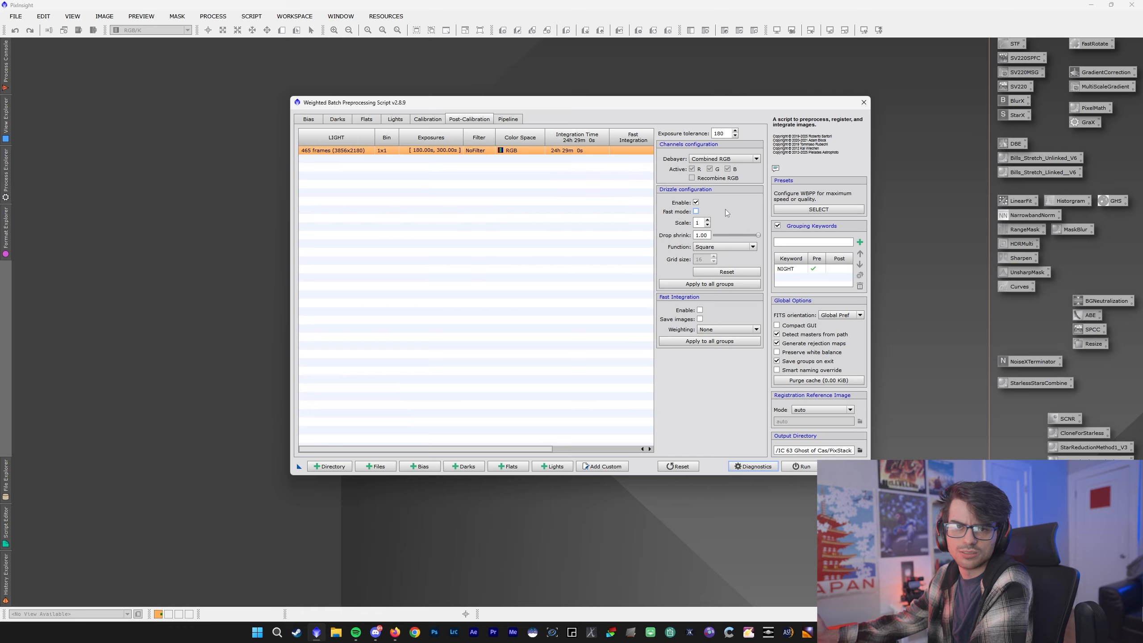
{"action": "left_click", "coordinate": [707, 220]}
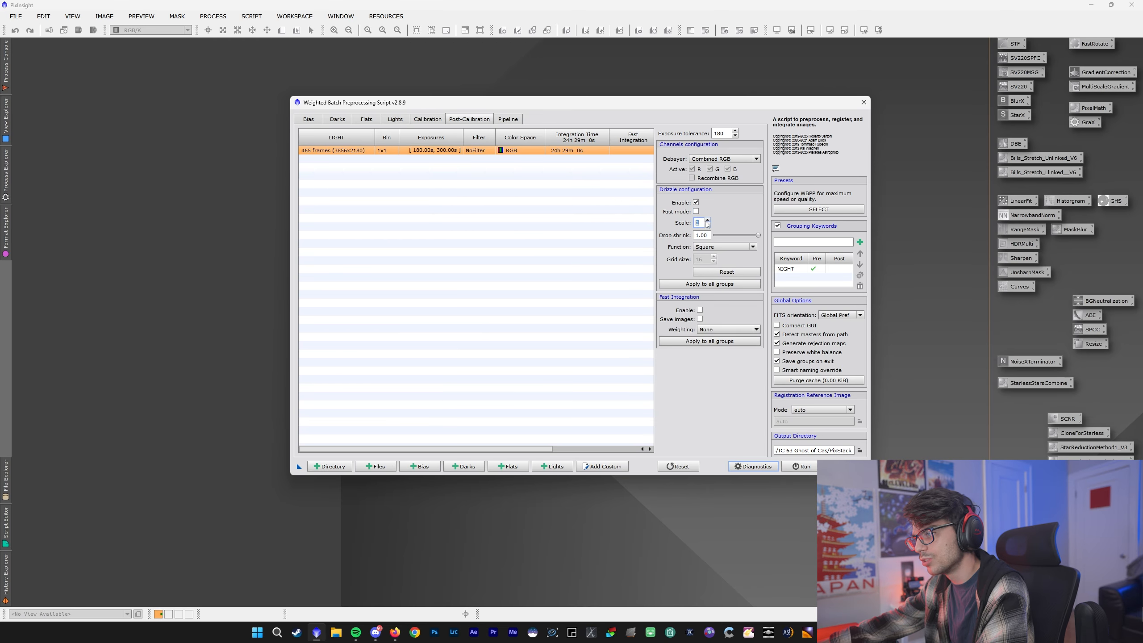
{"action": "left_click", "coordinate": [723, 248]}
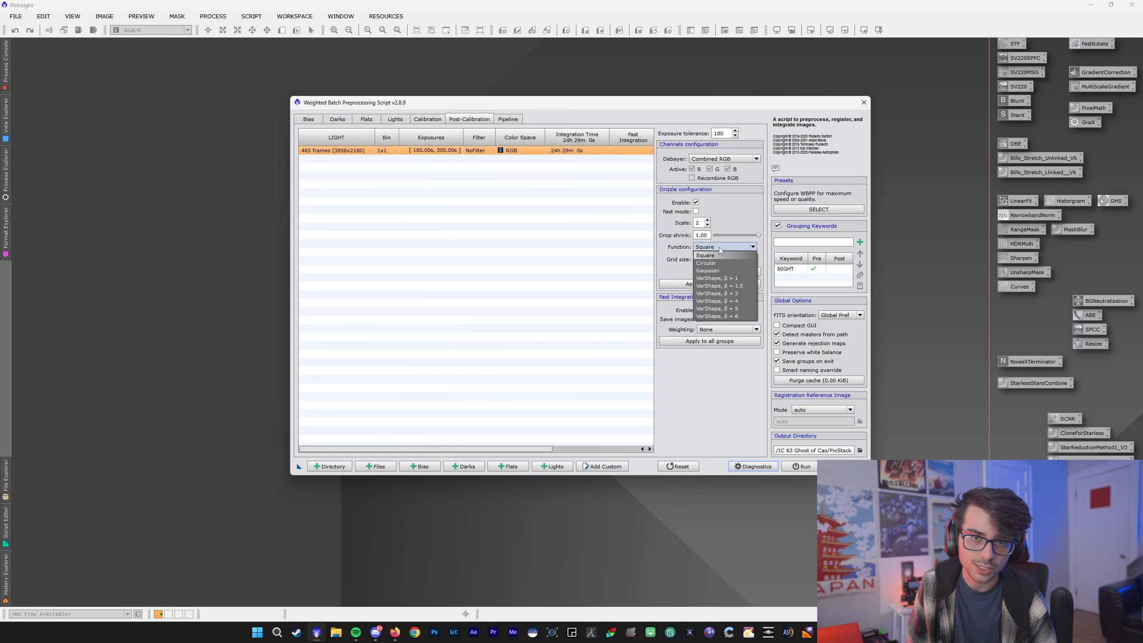
{"action": "left_click", "coordinate": [724, 271]}
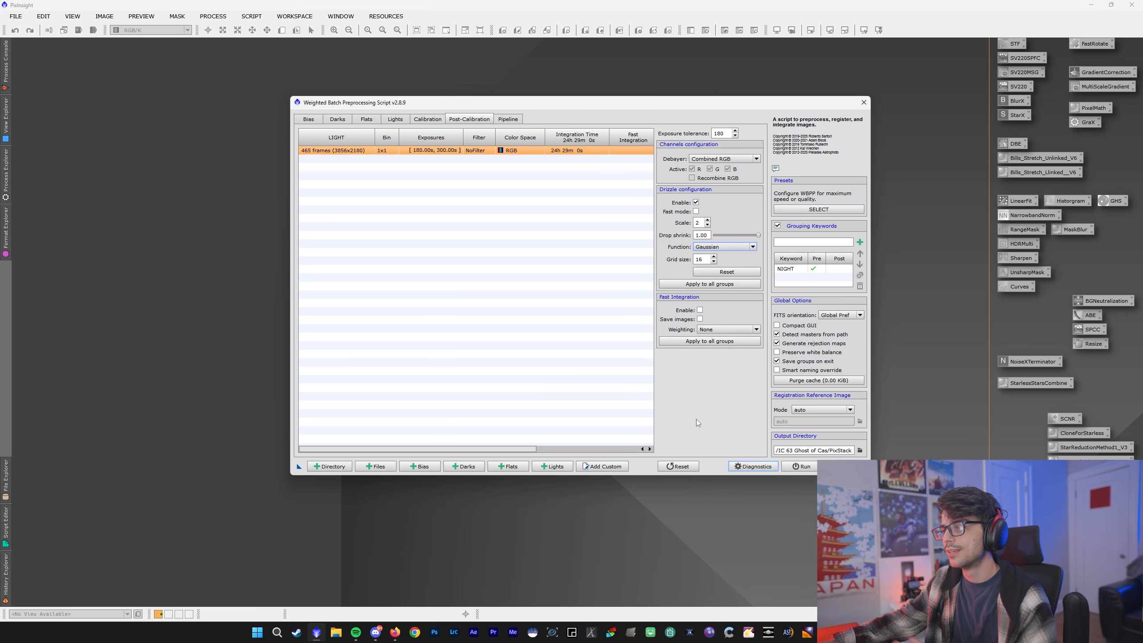
{"action": "left_click", "coordinate": [701, 285]}
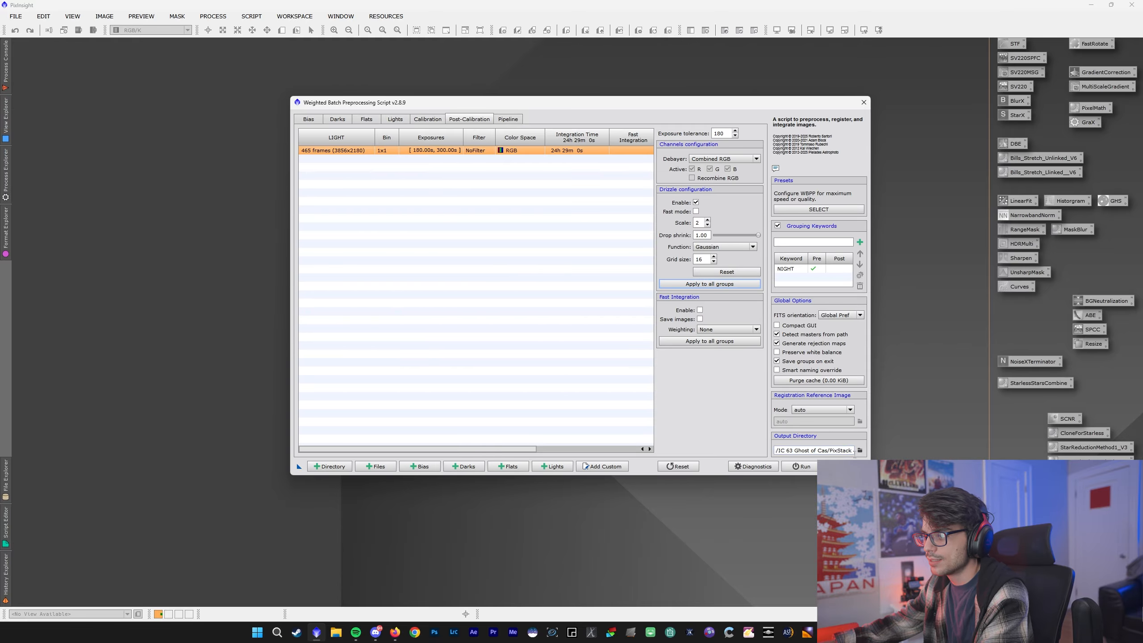
- Create a folder named Tut inside M31 ANDROMEDA and set it as the output directory
{"action": "left_click", "coordinate": [860, 450]}
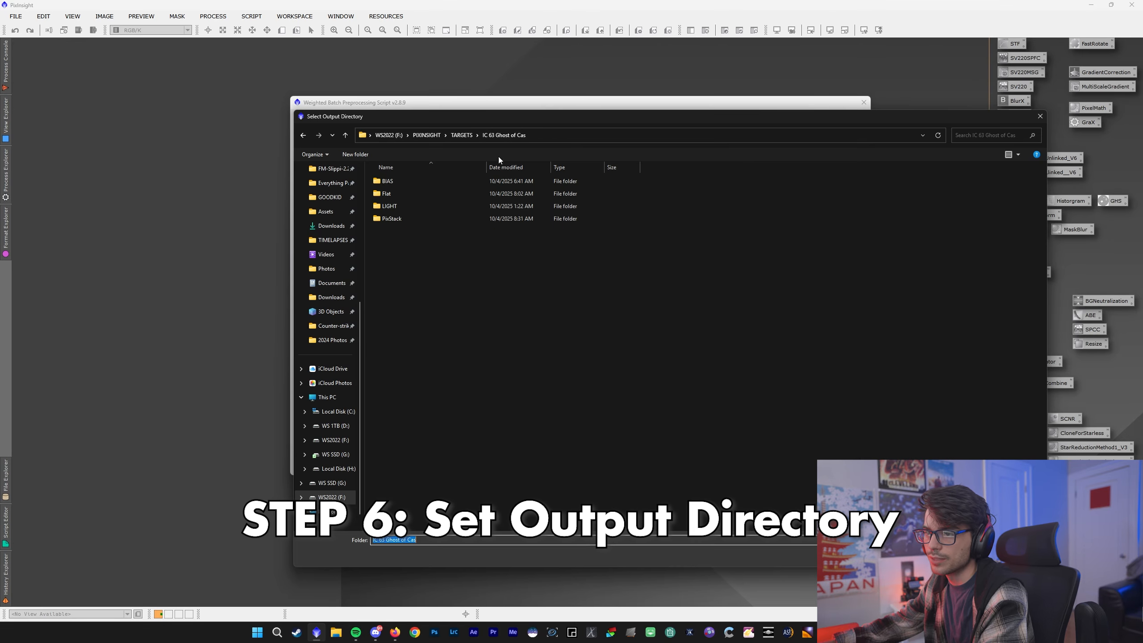
{"action": "left_click", "coordinate": [470, 136]}
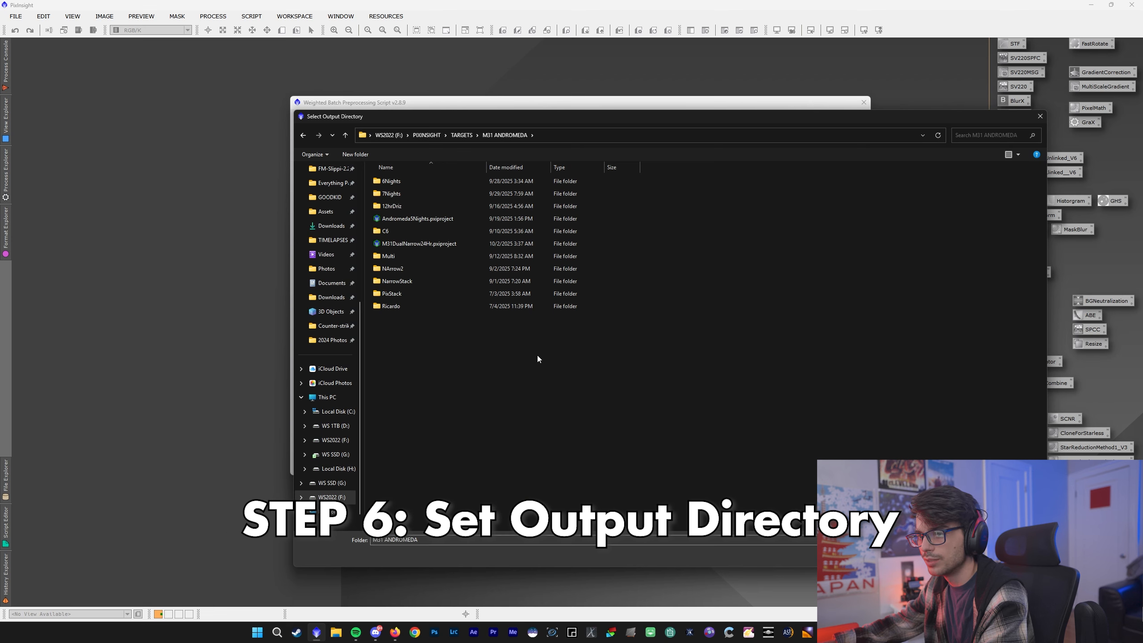
{"action": "right_click", "coordinate": [538, 358]}
{"action": "mouse_move", "coordinate": [587, 451]}
{"action": "left_click", "coordinate": [646, 454]}
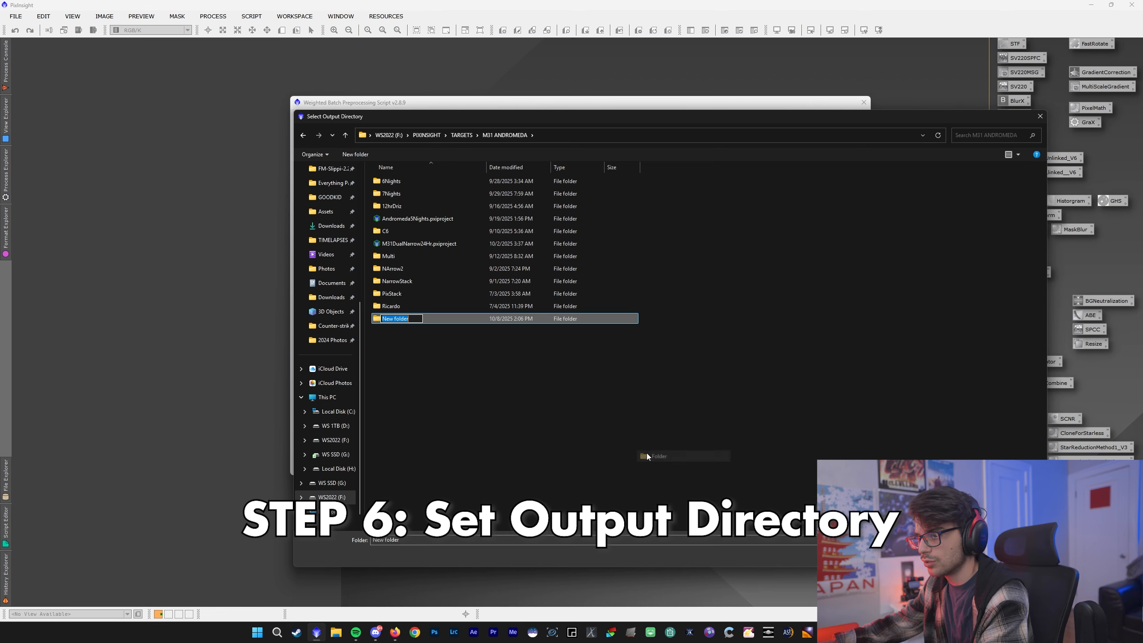
{"action": "type", "text": "Tut"}
{"action": "key", "text": "Return"}
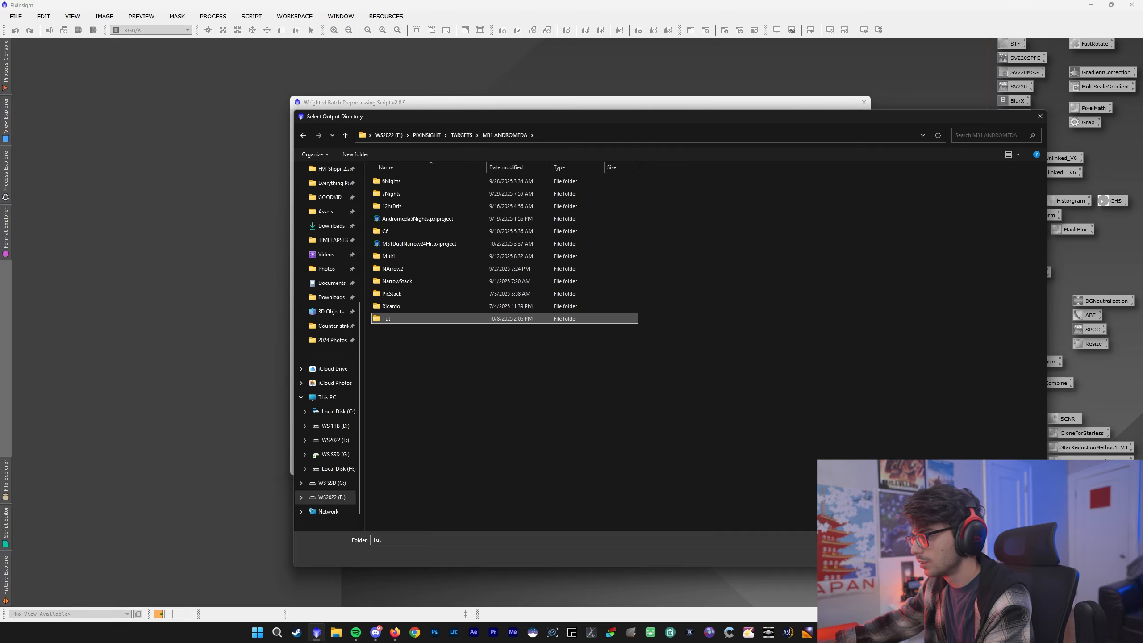
{"action": "left_click", "coordinate": [968, 555]}
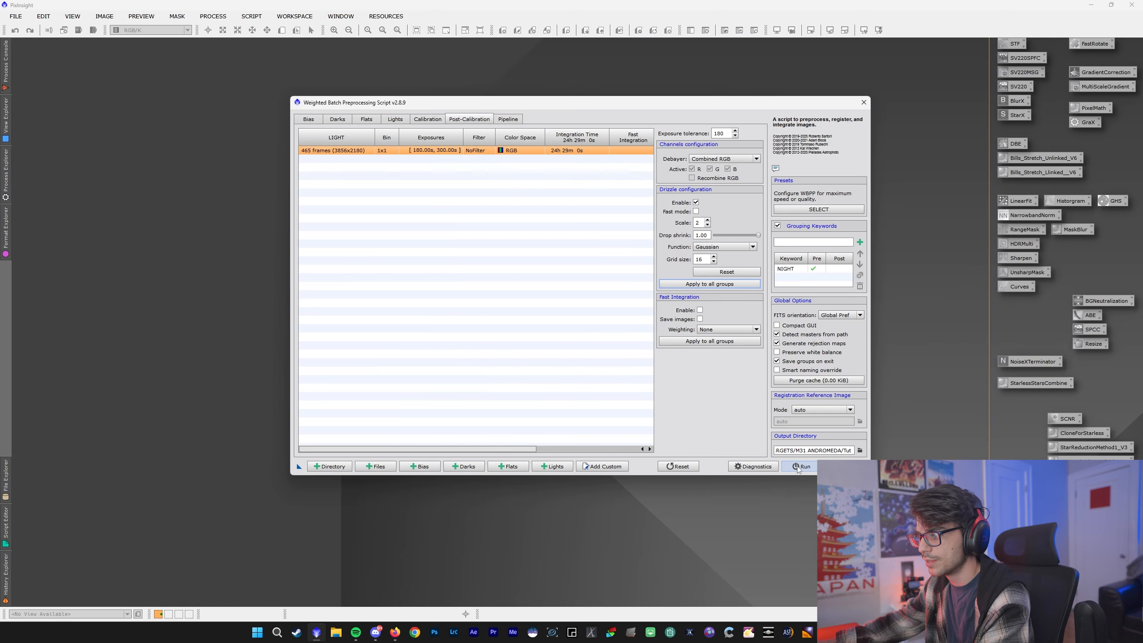